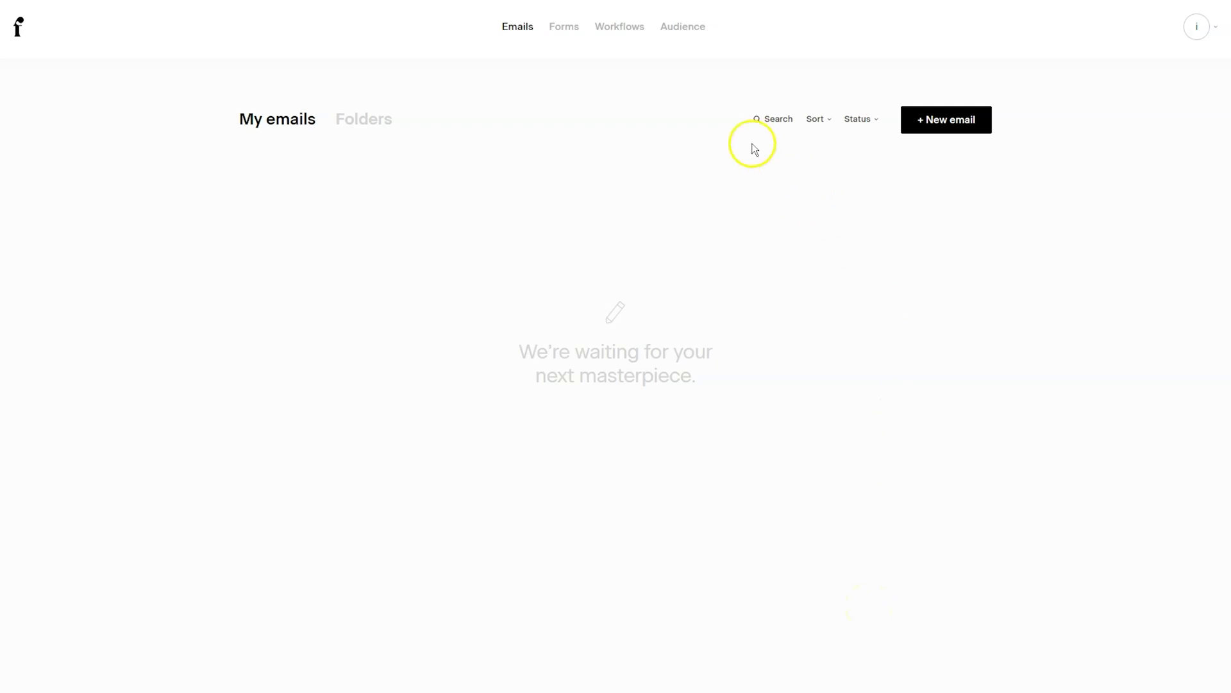
Start a new form from the Forms dashboard and browse the template gallery
left_click(575, 32)
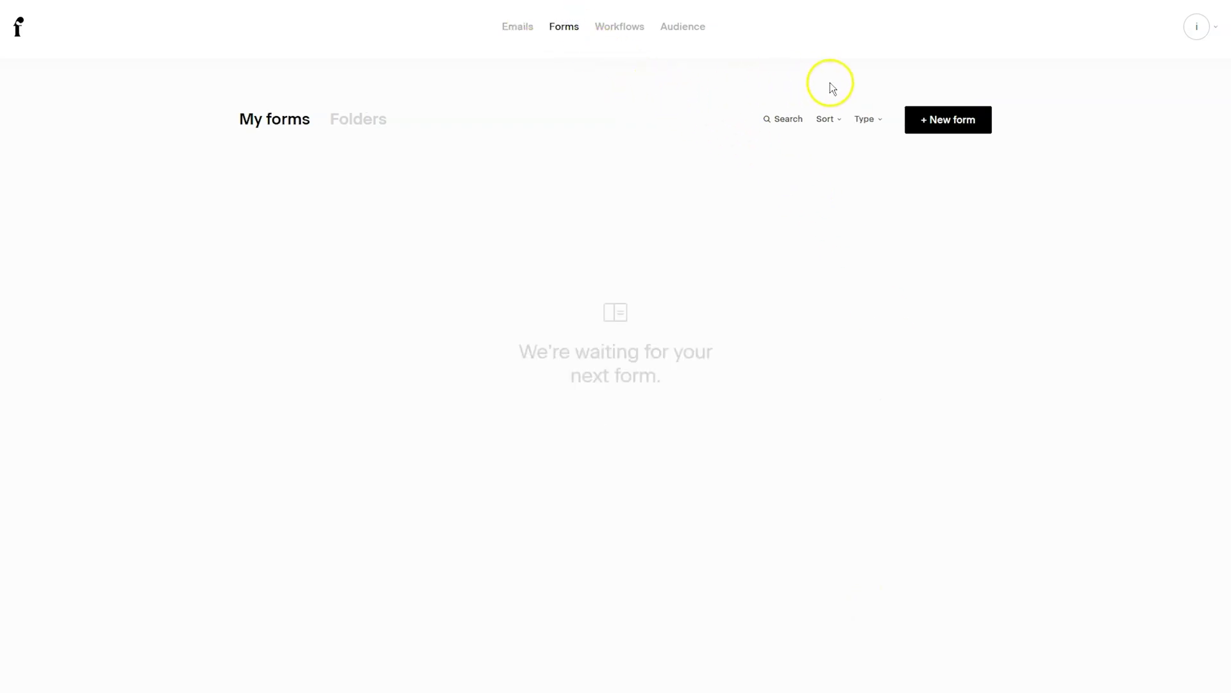
left_click(949, 120)
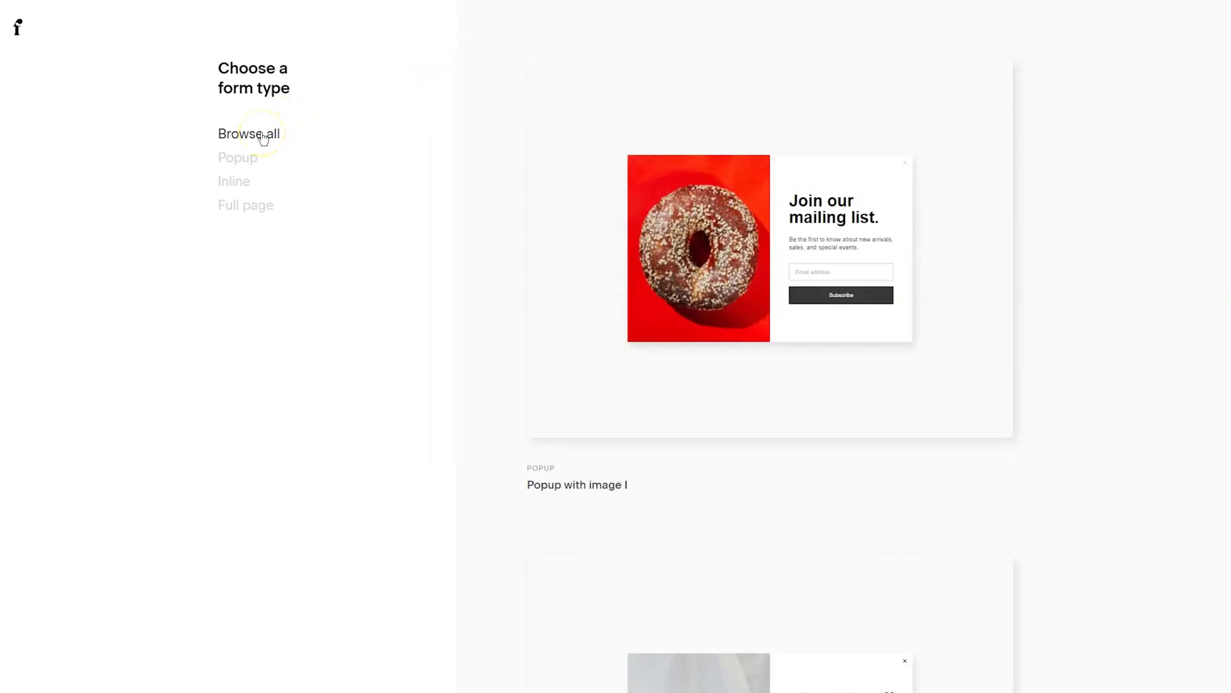
scroll(1096, 132, "down", 20)
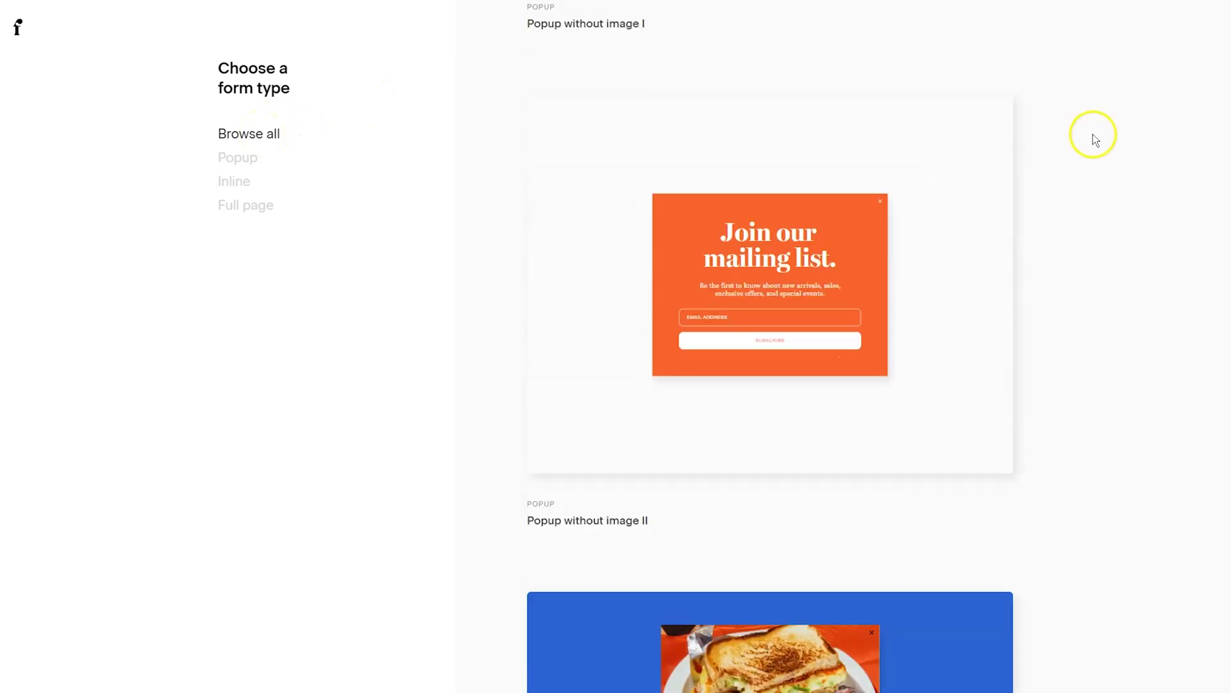
scroll(1090, 136, "up", 20)
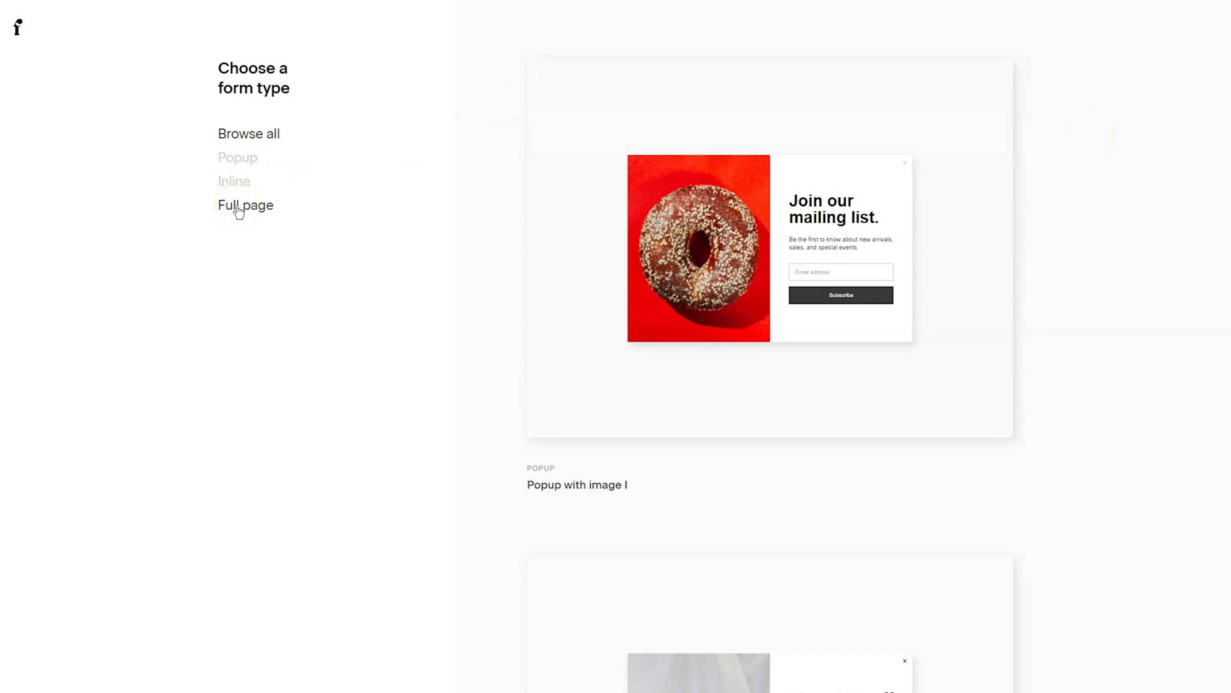
Filter the template gallery to Inline templates, then to Full page templates
left_click(243, 184)
scroll(347, 219, "down", 14)
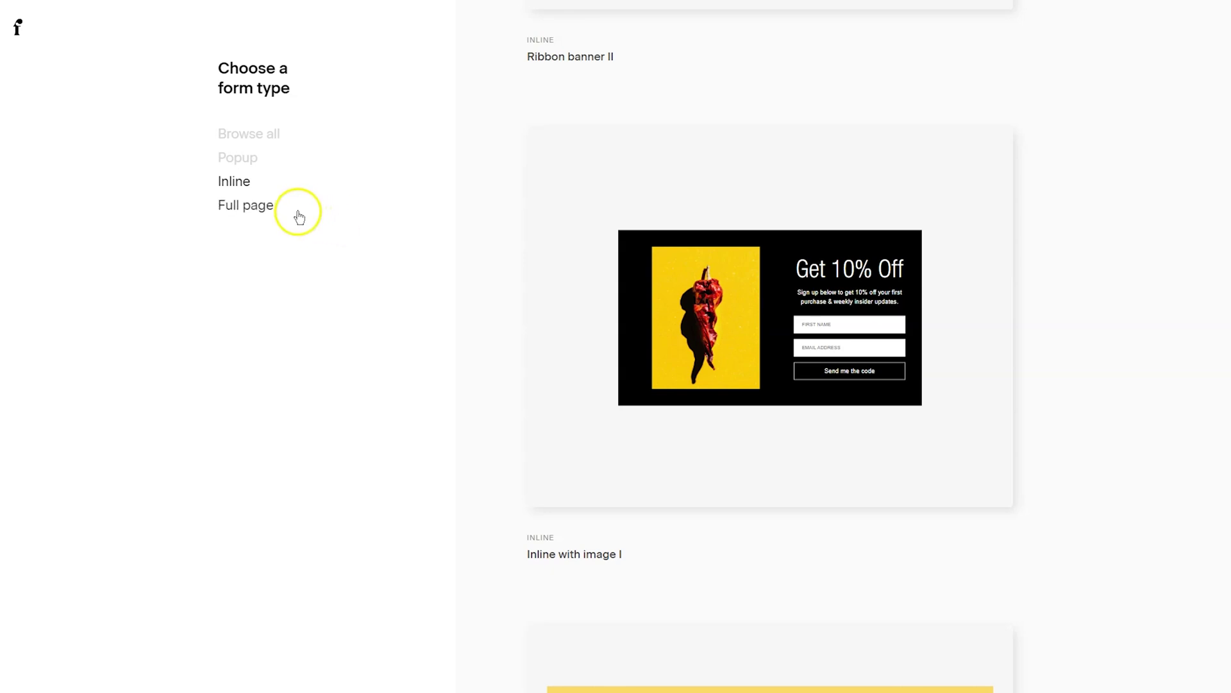
left_click(272, 209)
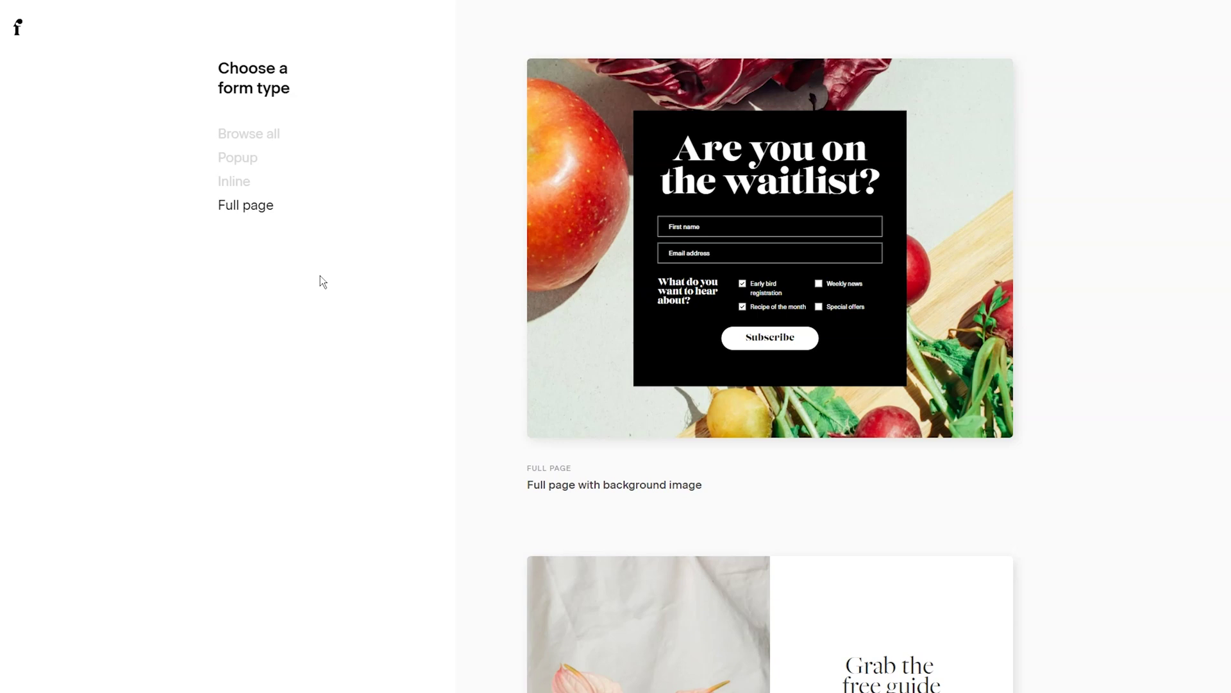
Choose the Full page with background image waitlist template to customize
mouse_move(552, 291)
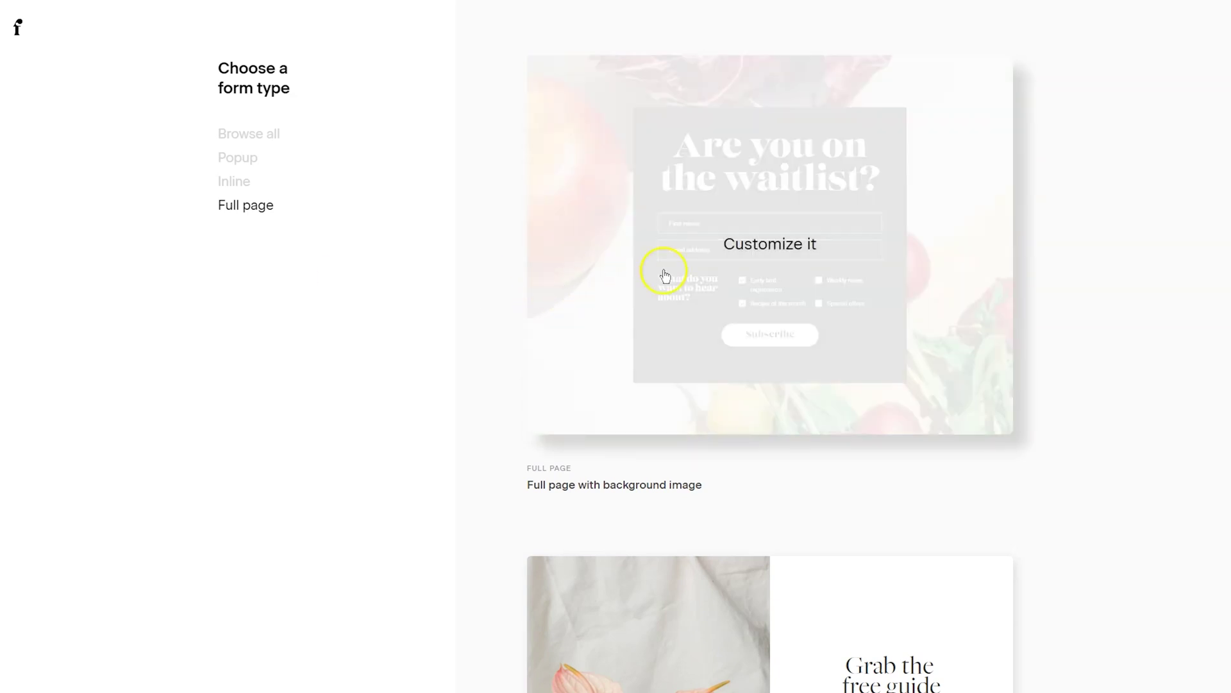
left_click(754, 262)
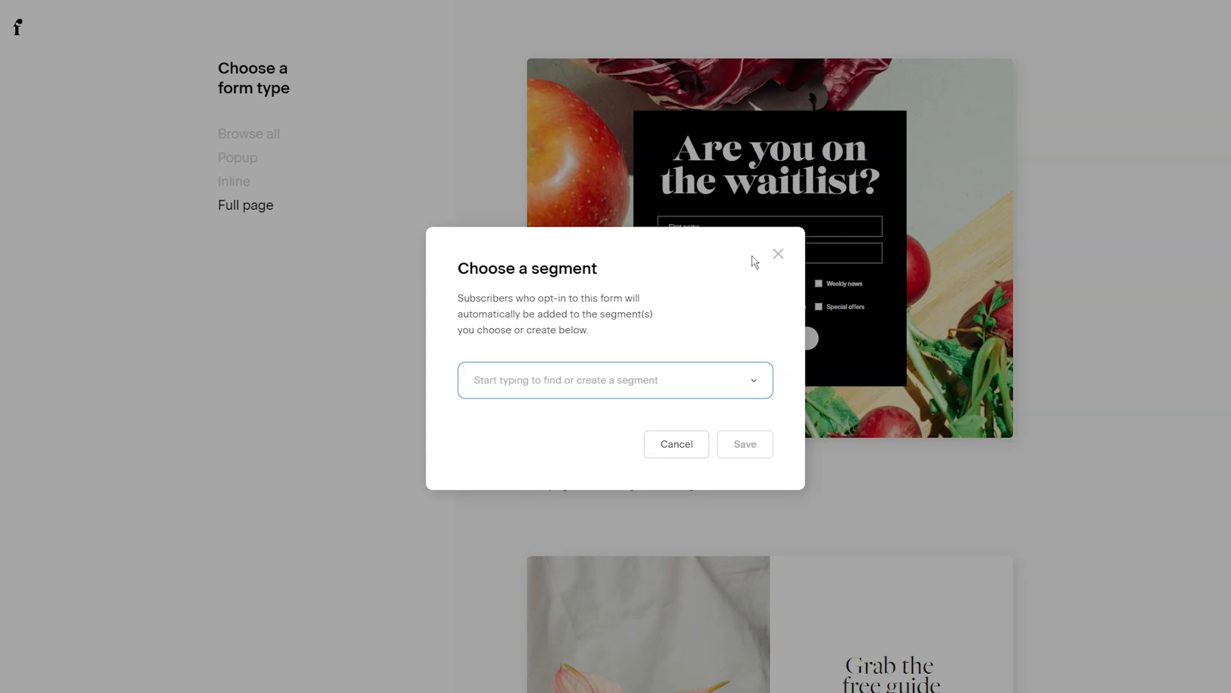
Create a 'New Group' segment for the waitlist form and save it
type("New")
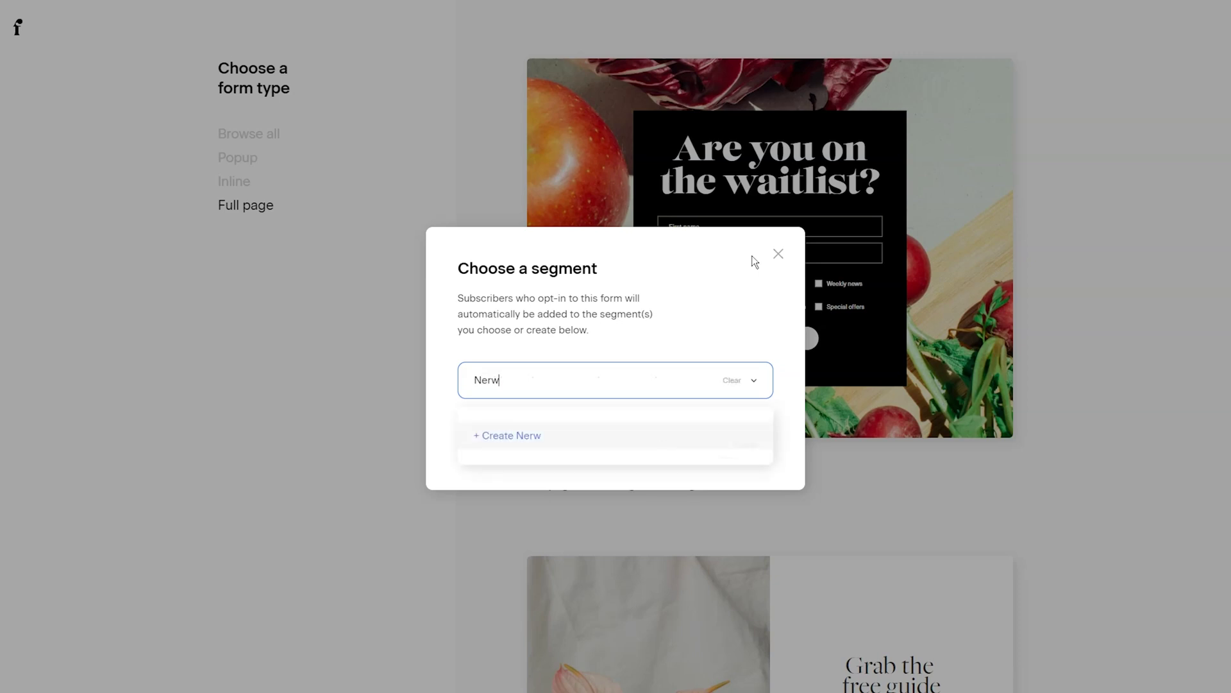
key("BackSpace")
type("w Group")
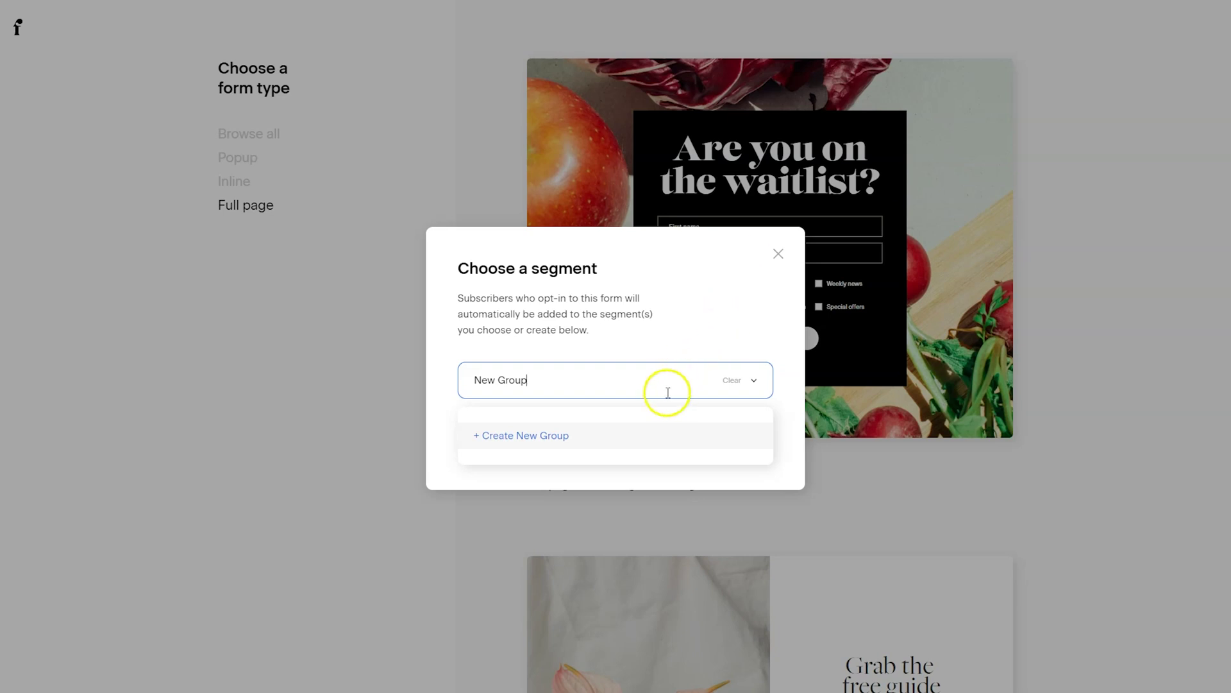
left_click(563, 446)
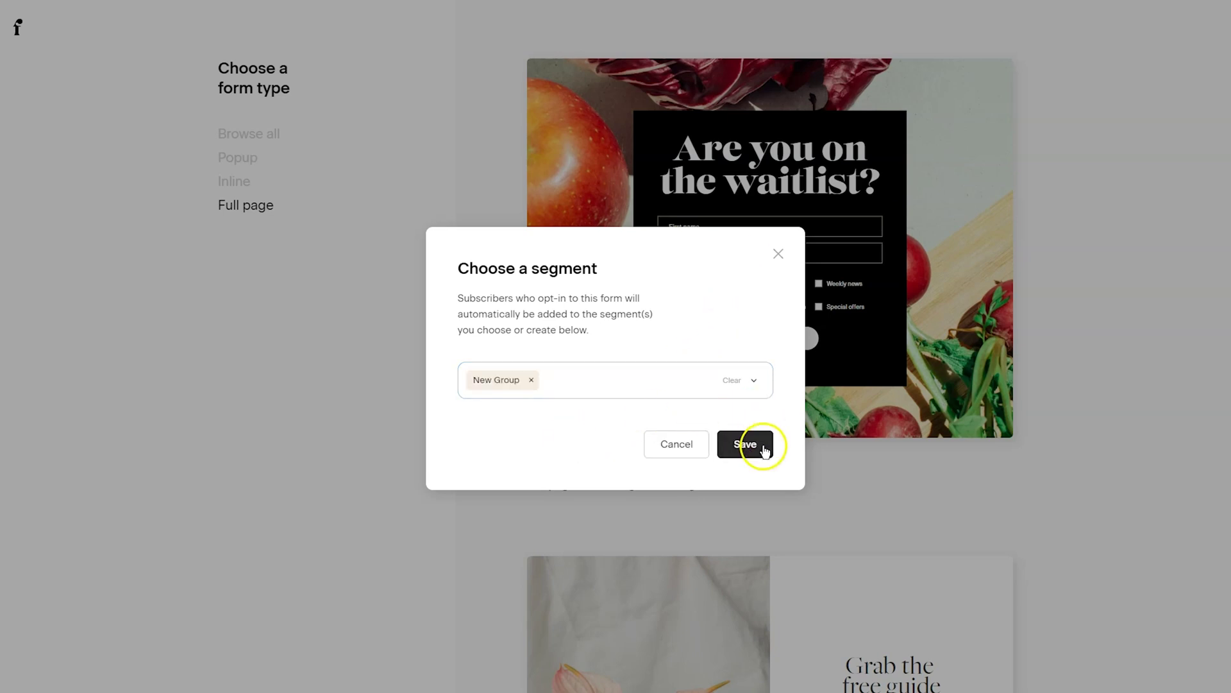
left_click(763, 448)
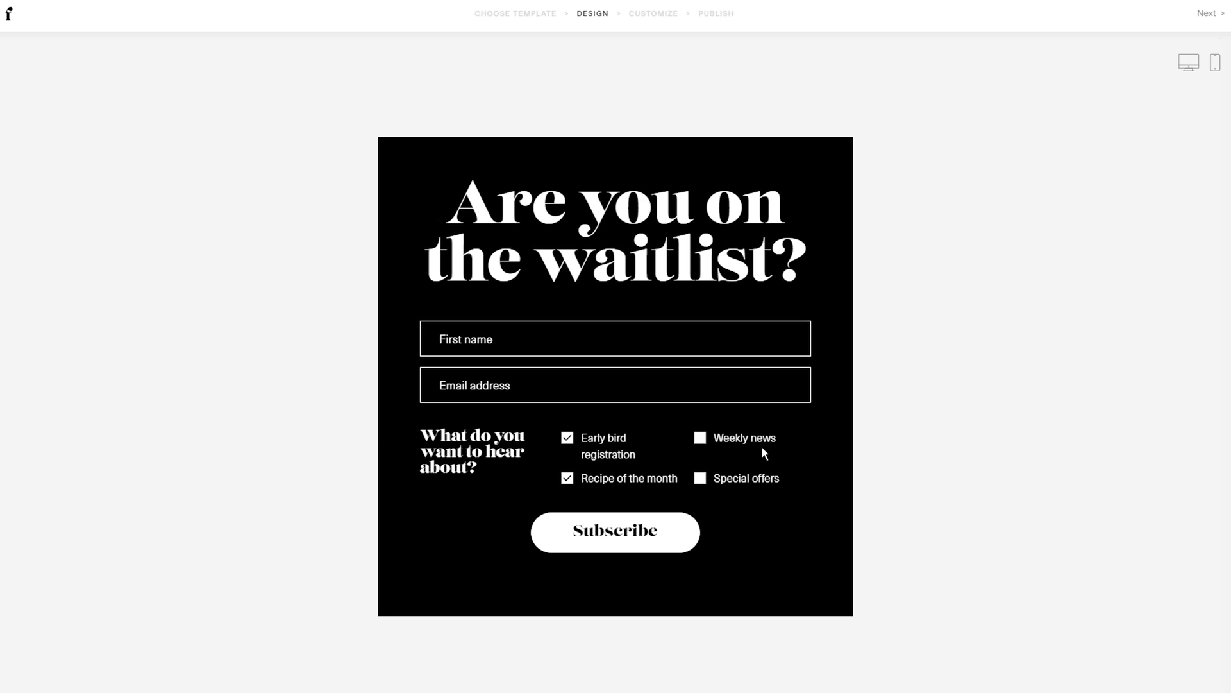
Open the First name field's settings and dismiss the custom-field tip
left_click(751, 367)
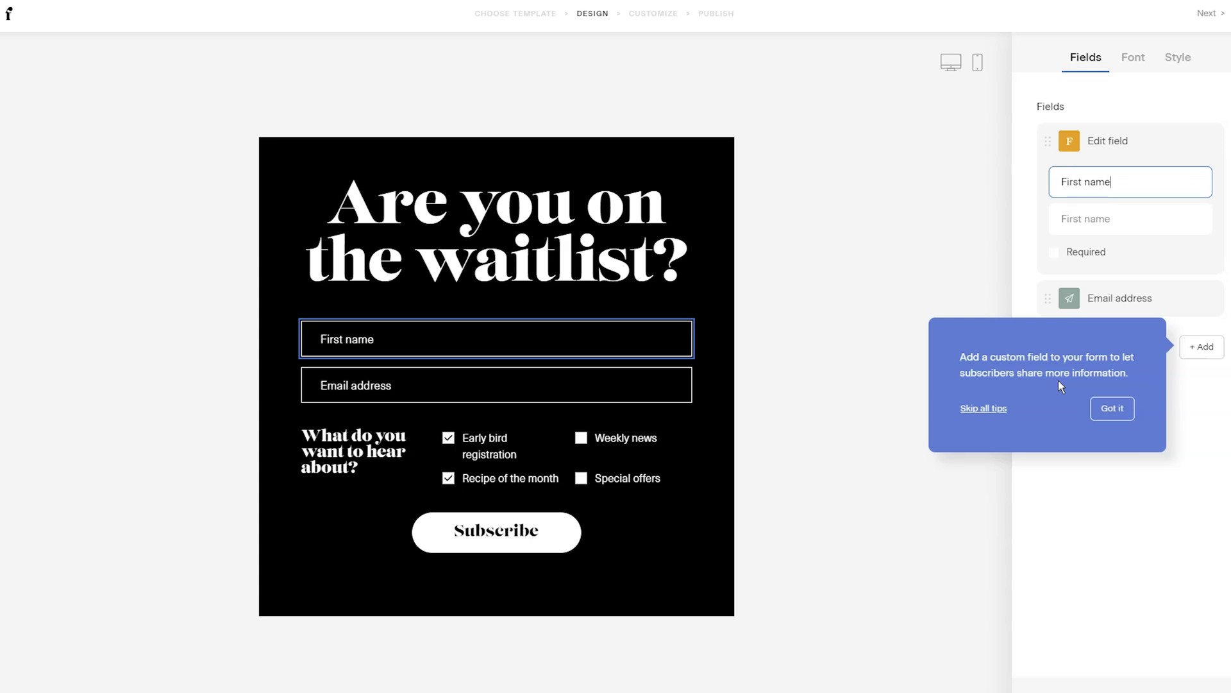
left_click(1118, 414)
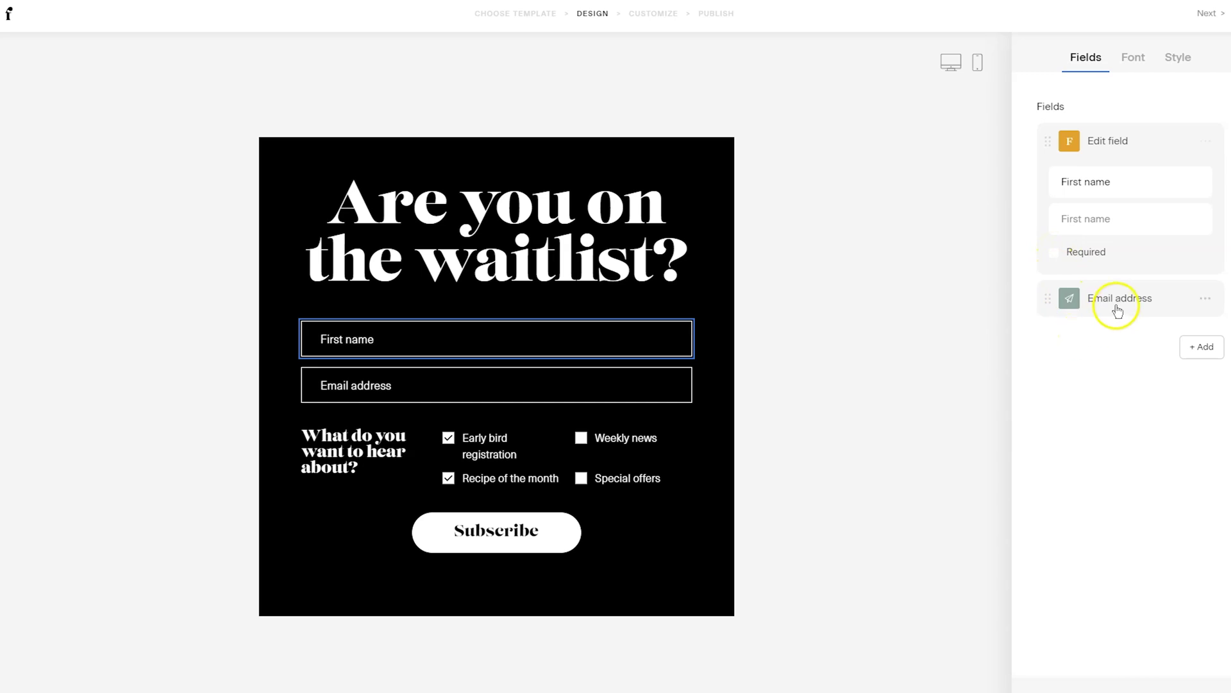
Expand the Email address field for editing, with First name kept above it
left_click(1116, 261)
left_click(1108, 284)
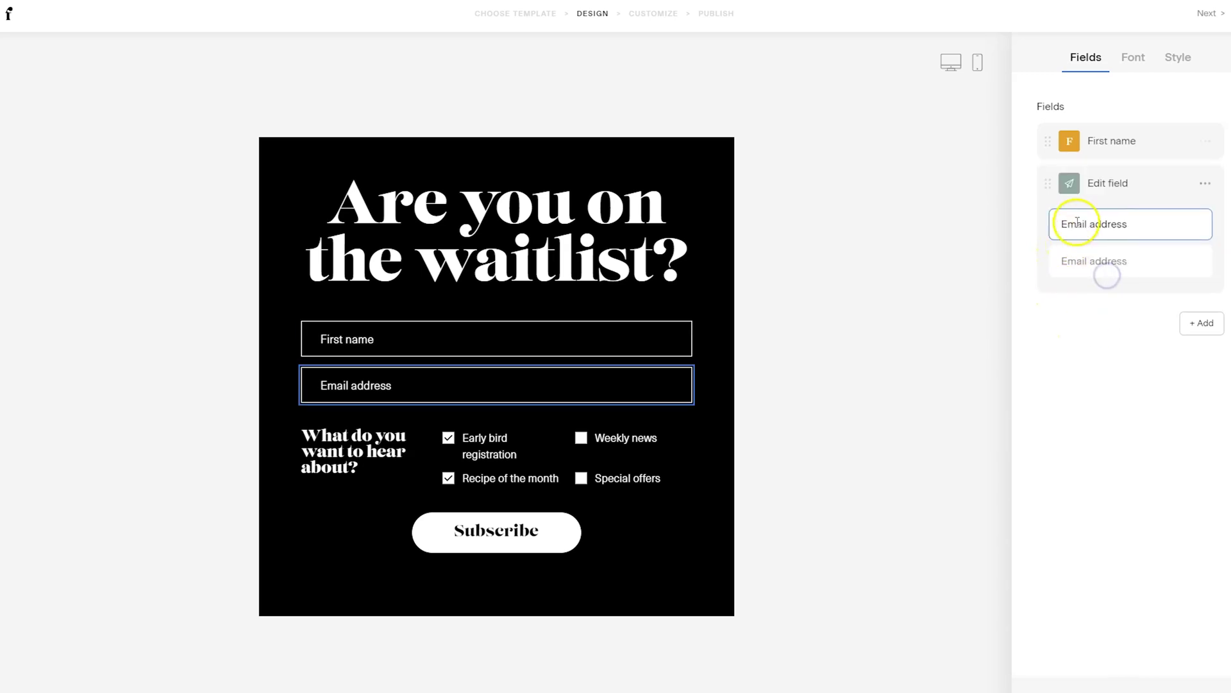
left_click_drag(1040, 185, 1062, 306)
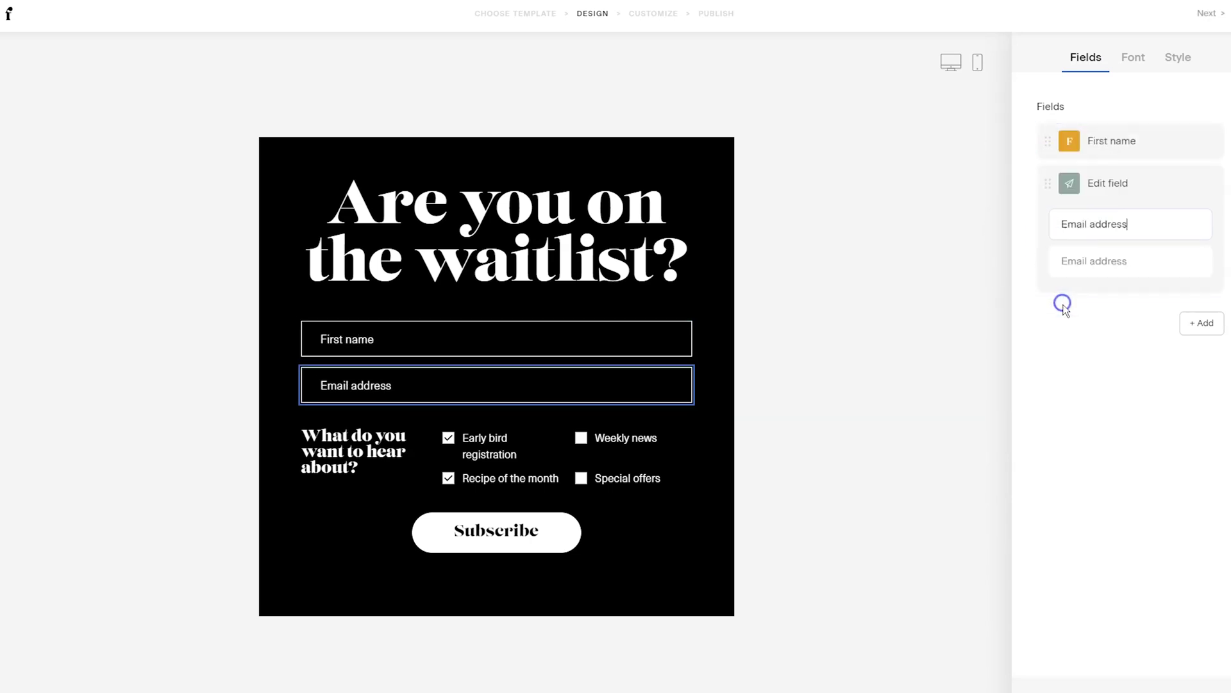
Try a custom field, check its data-field mapping options, then discard it
left_click(1209, 338)
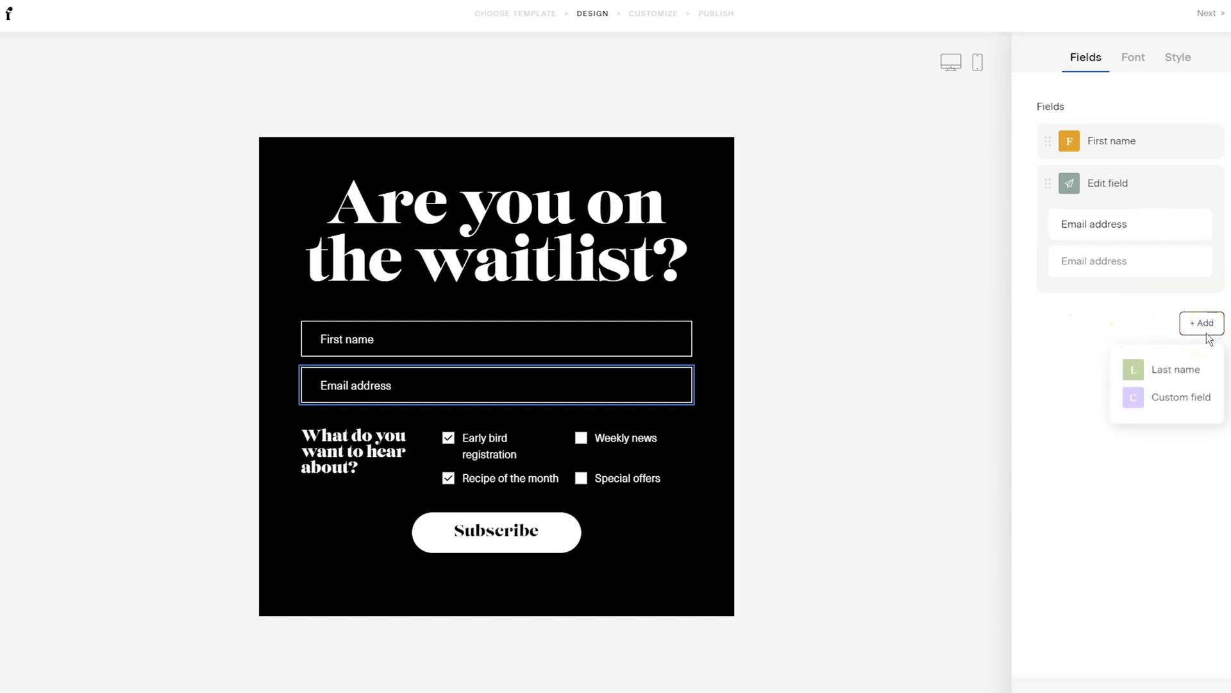
left_click(1187, 396)
left_click(1143, 276)
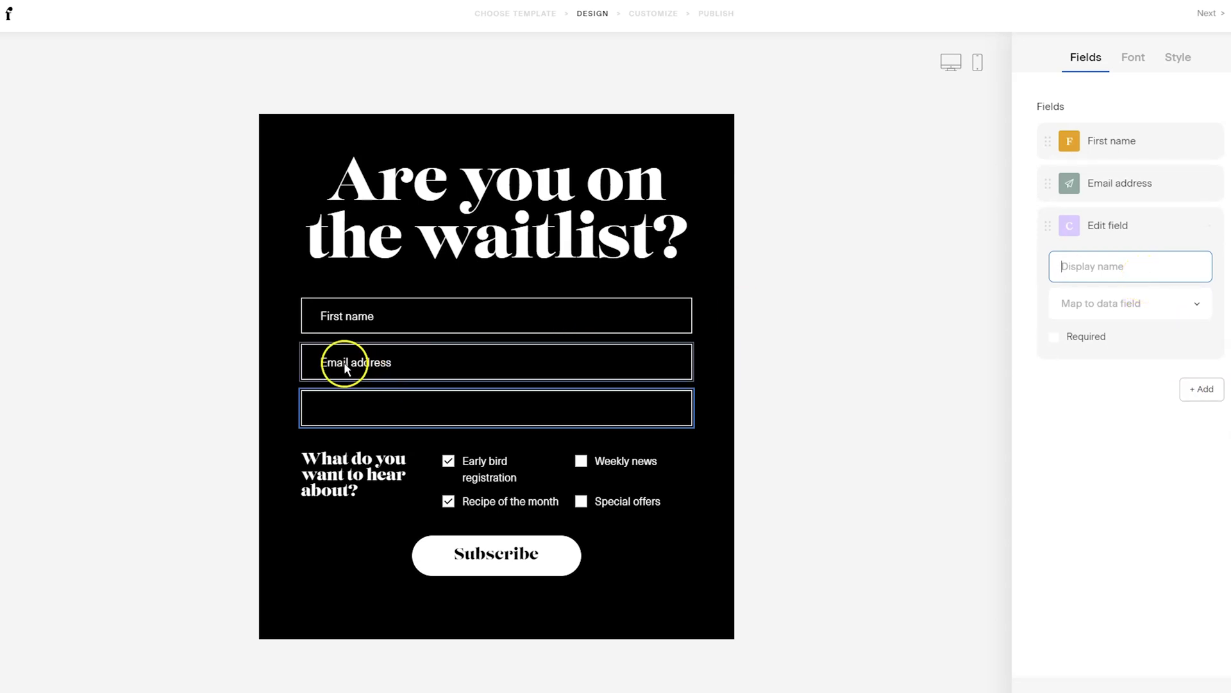
left_click(1197, 306)
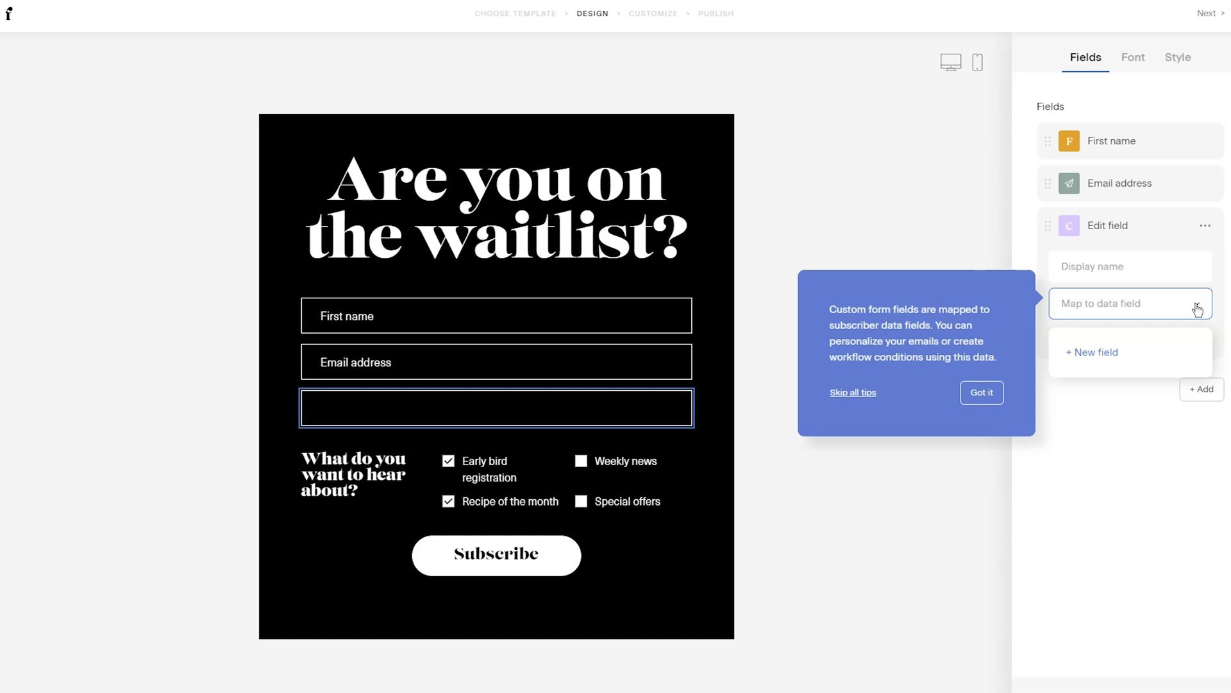
left_click(1164, 403)
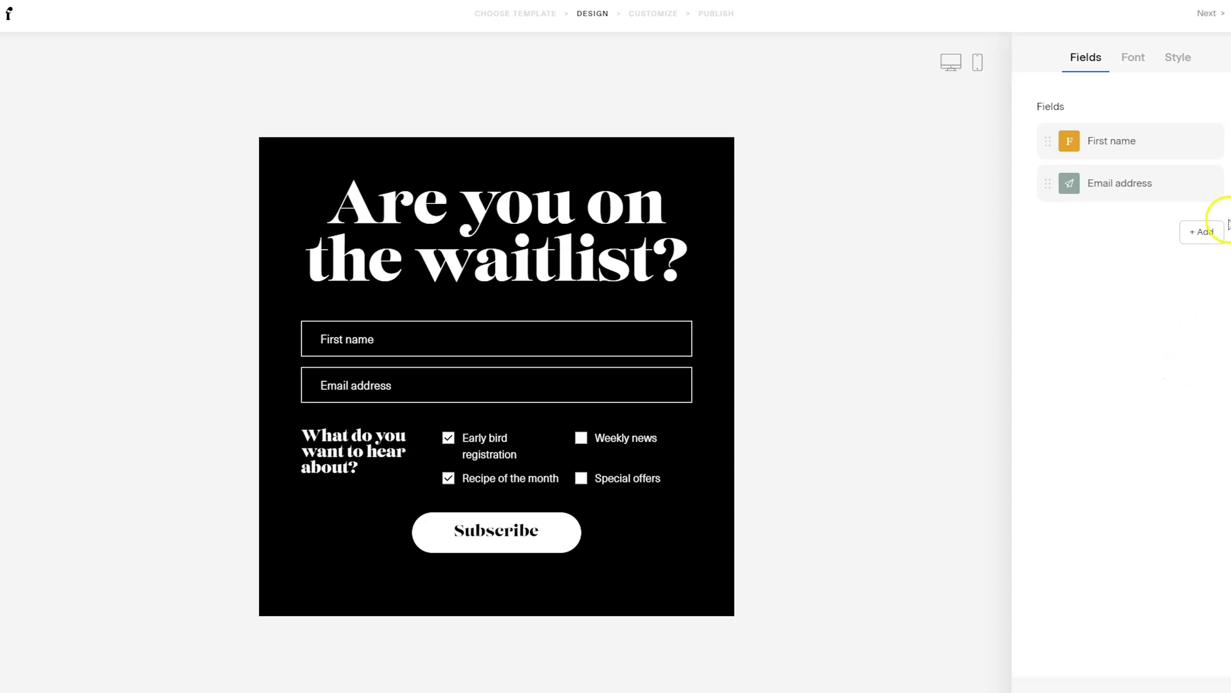
Add a required 'Birthday' custom field mapped to a new 'Birthday' data field
left_click(1203, 233)
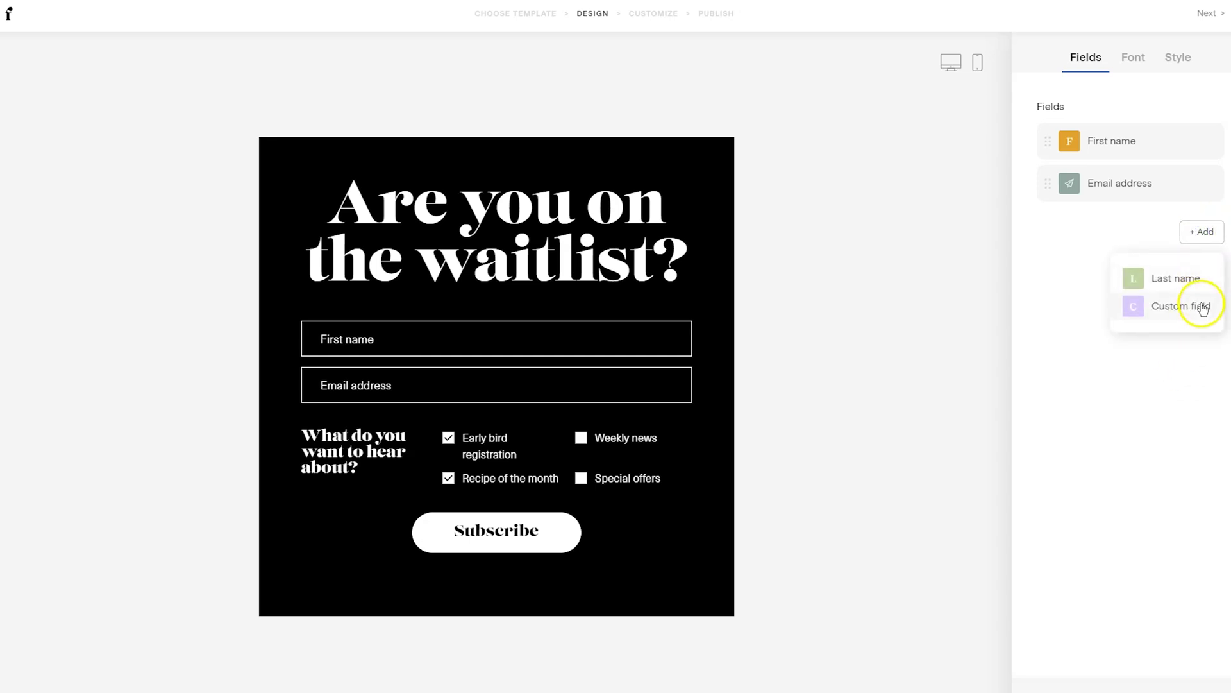
left_click(1198, 305)
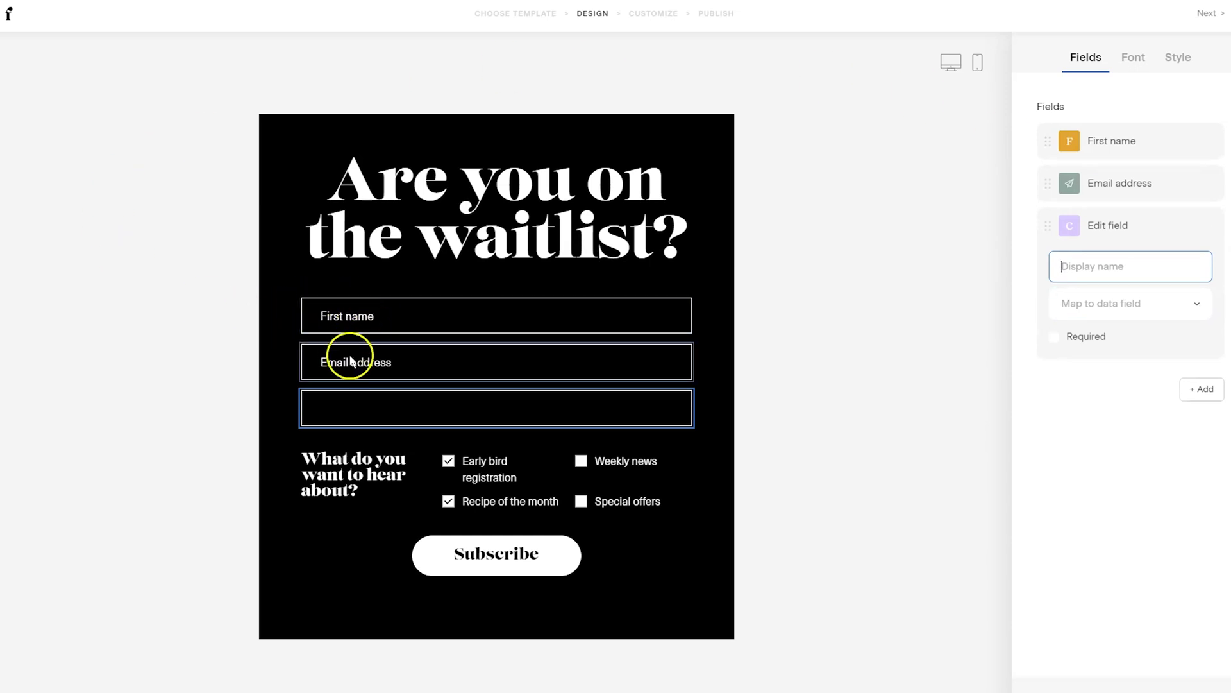
type("Birthday")
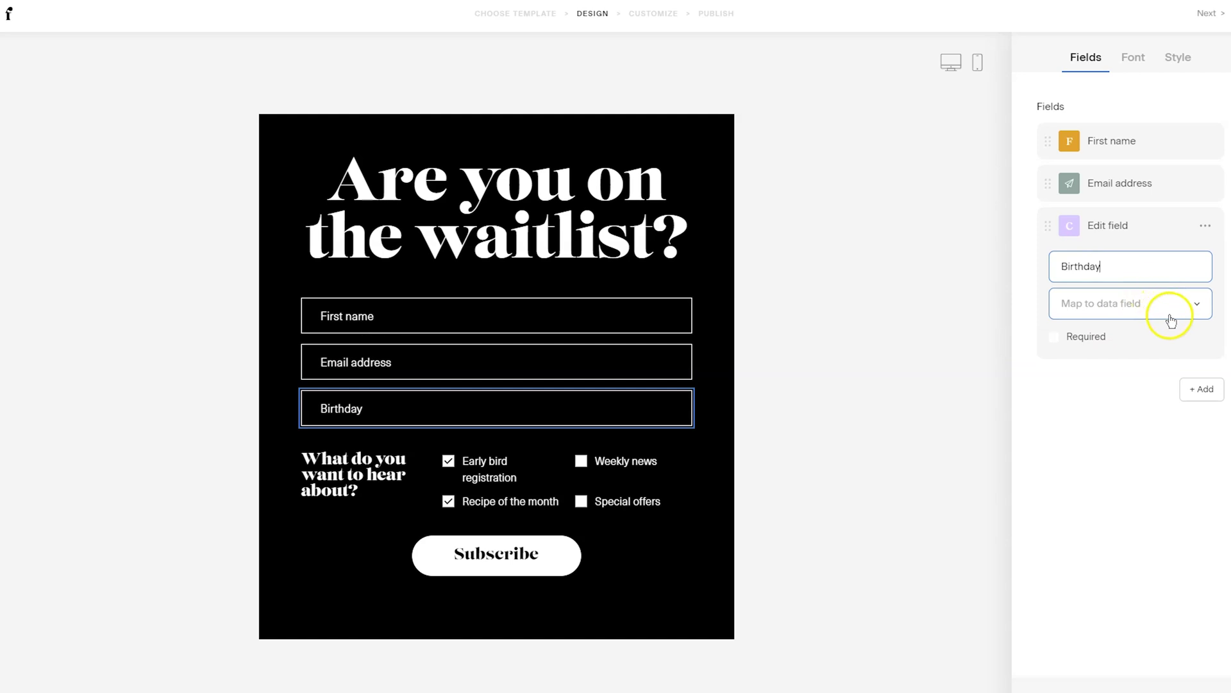
left_click(1078, 341)
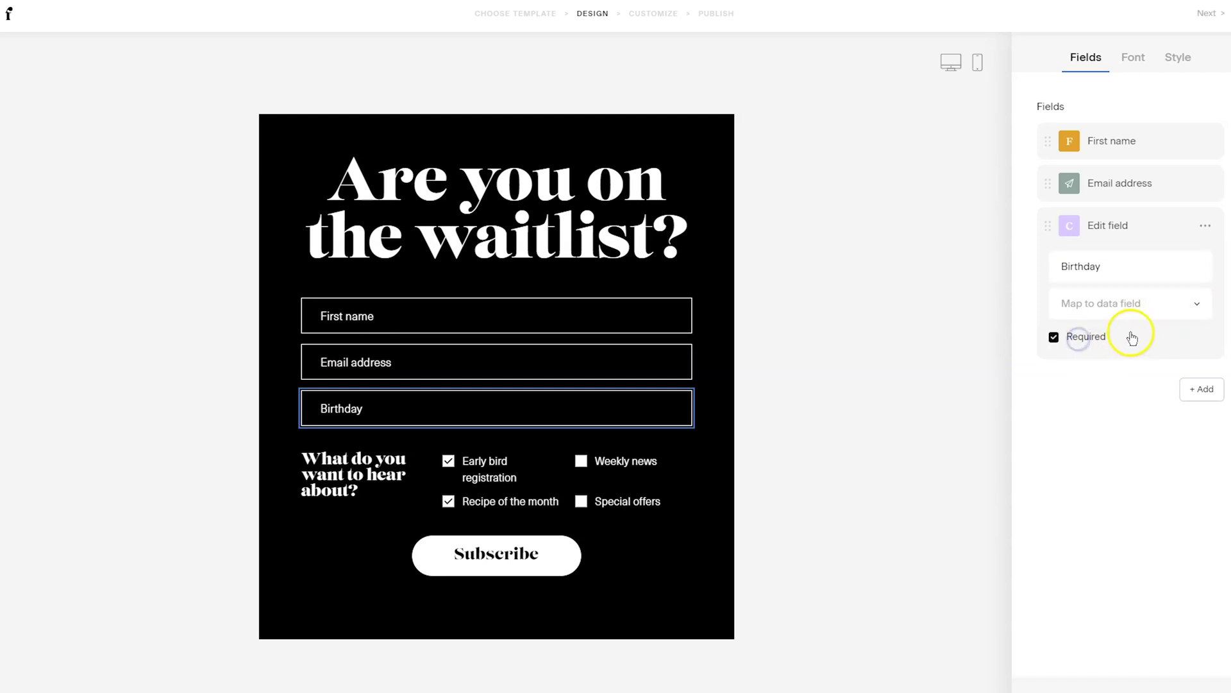
left_click(1154, 309)
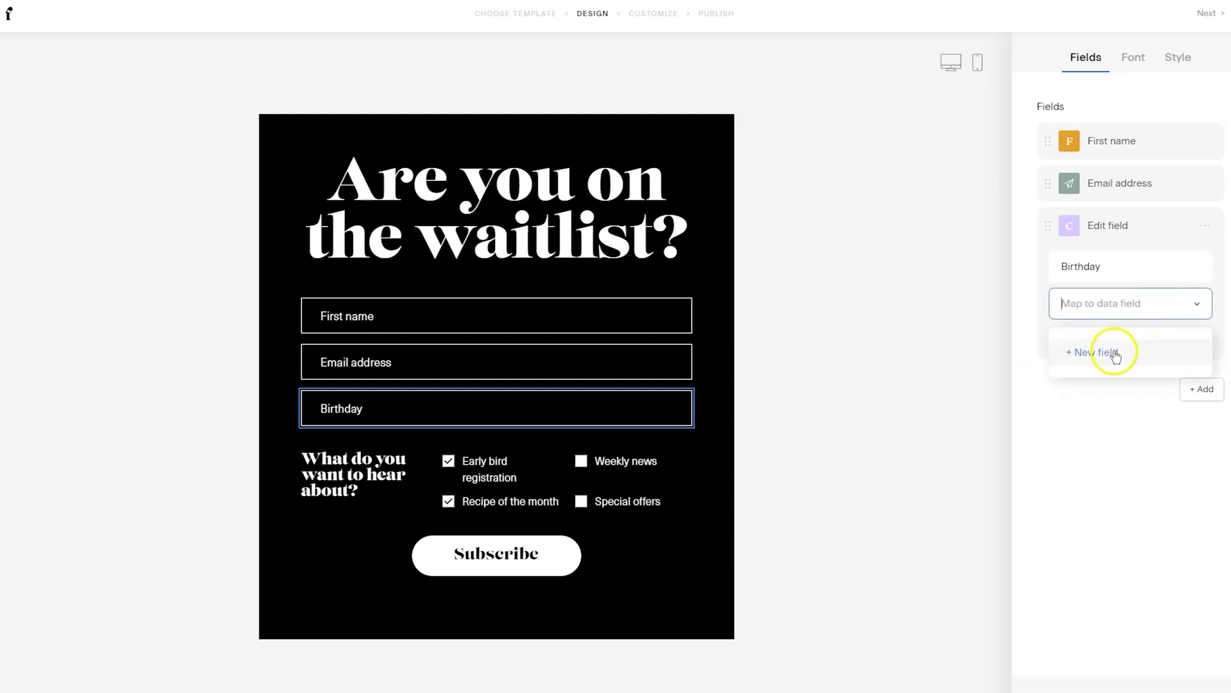
left_click(1114, 351)
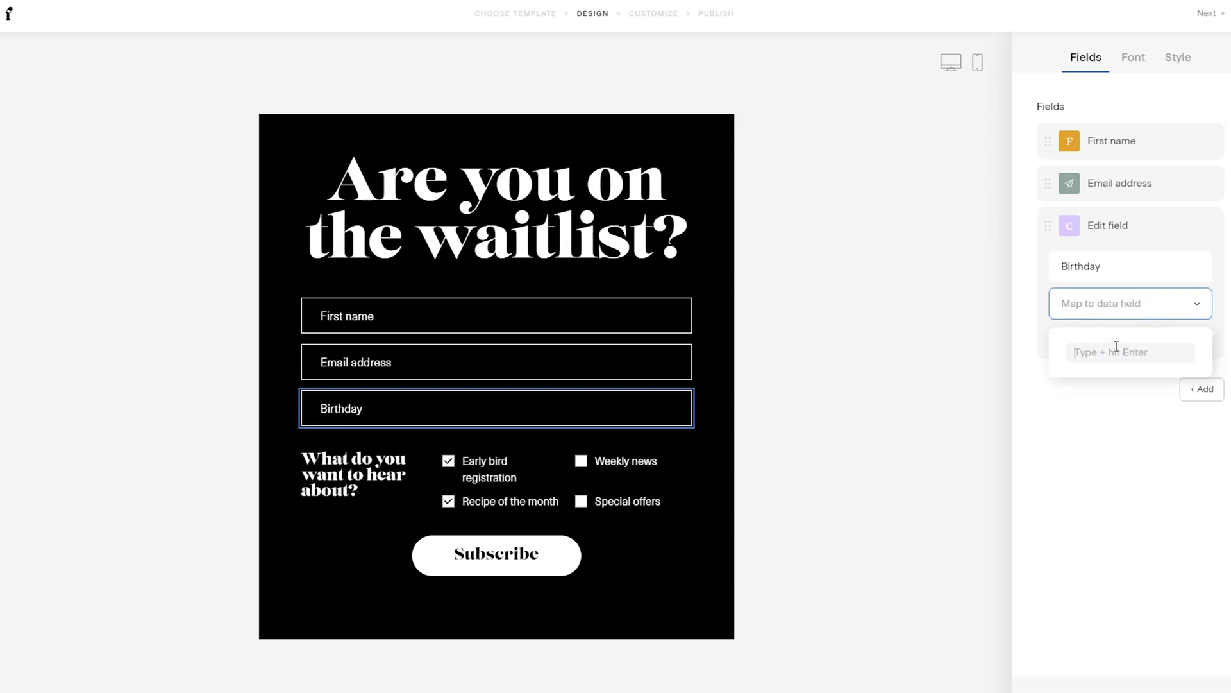
type("Birthday")
key("Return")
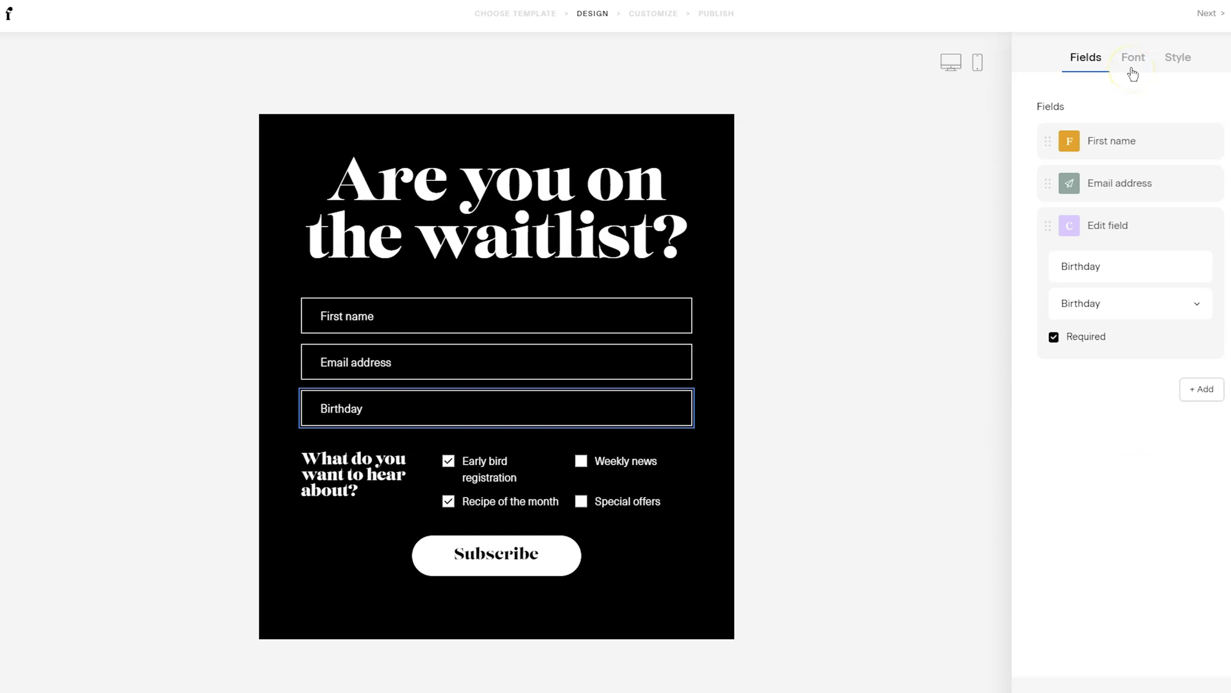
Review the fields' Font spacing and Style field sizing, then show whole-form settings
left_click(1133, 72)
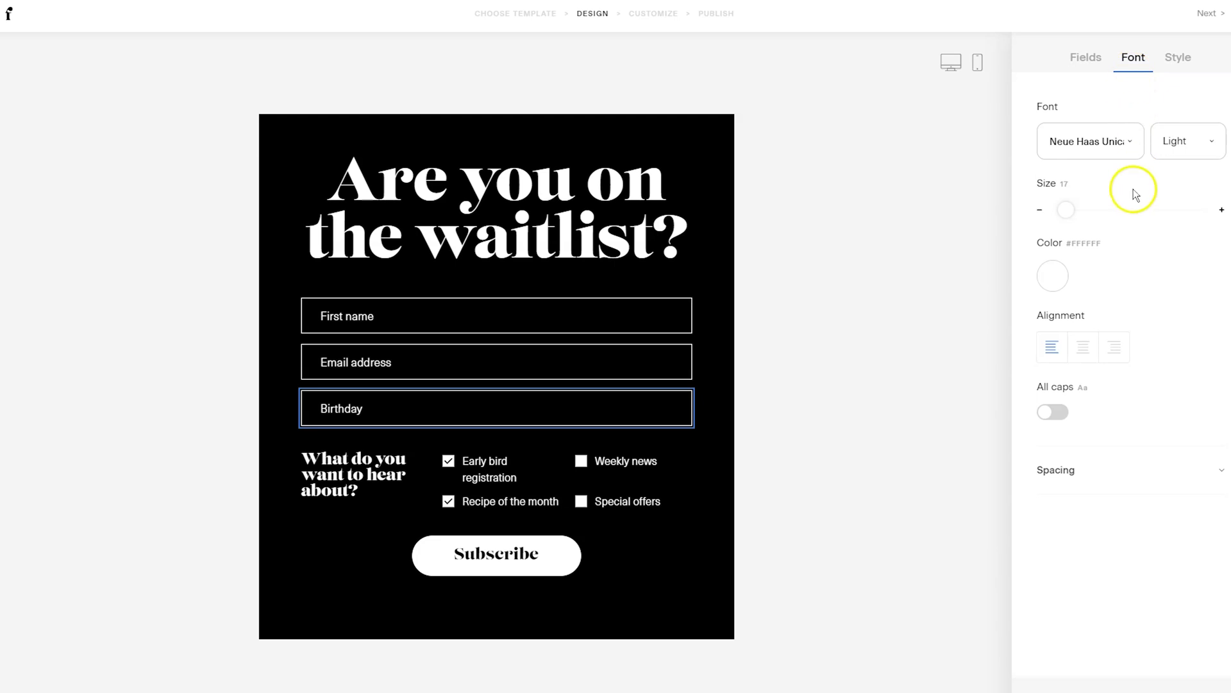
left_click(1222, 471)
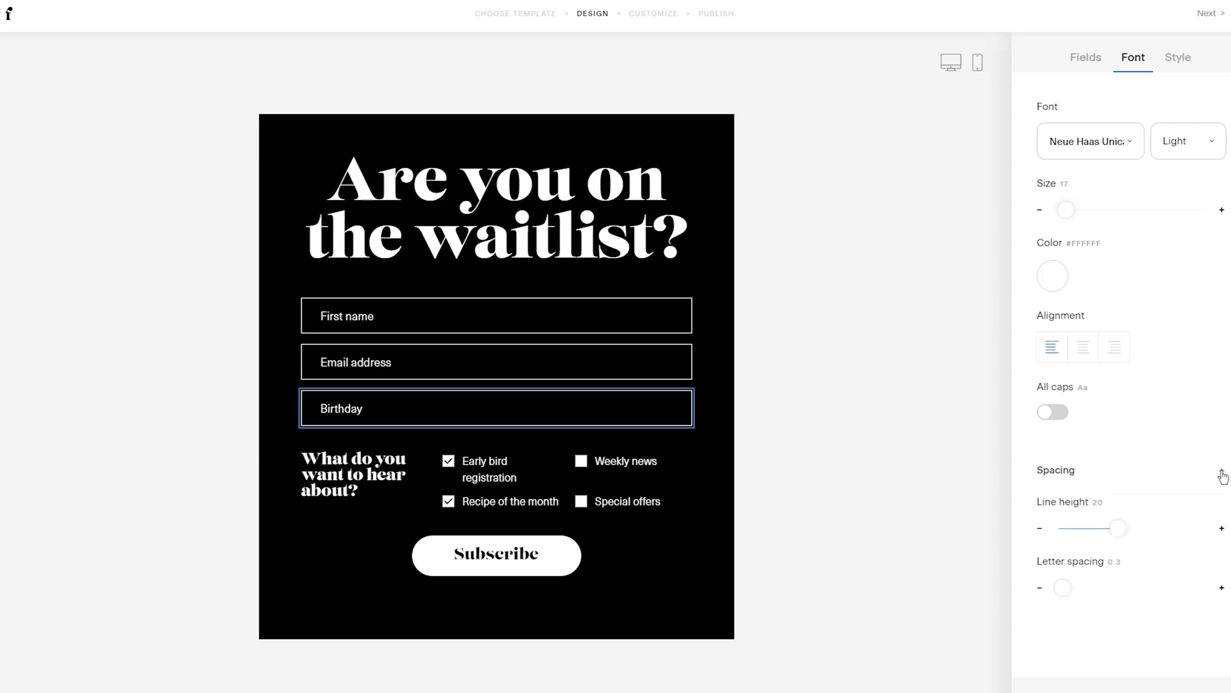
left_click(1180, 67)
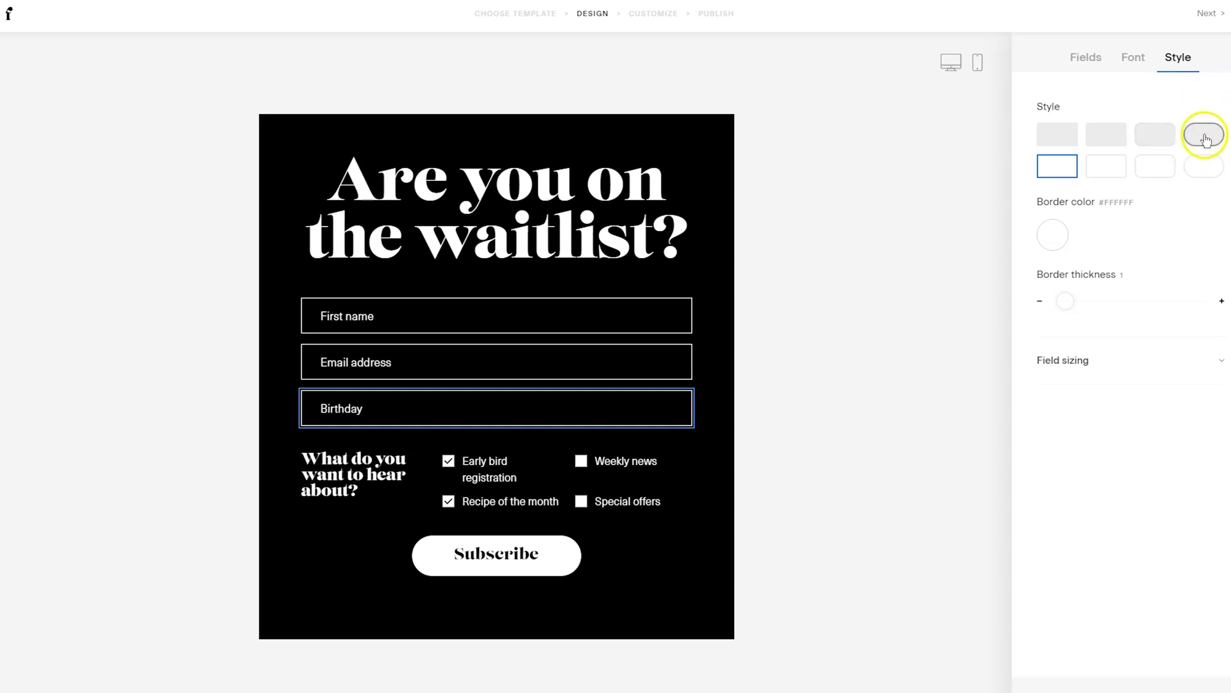
left_click(1219, 361)
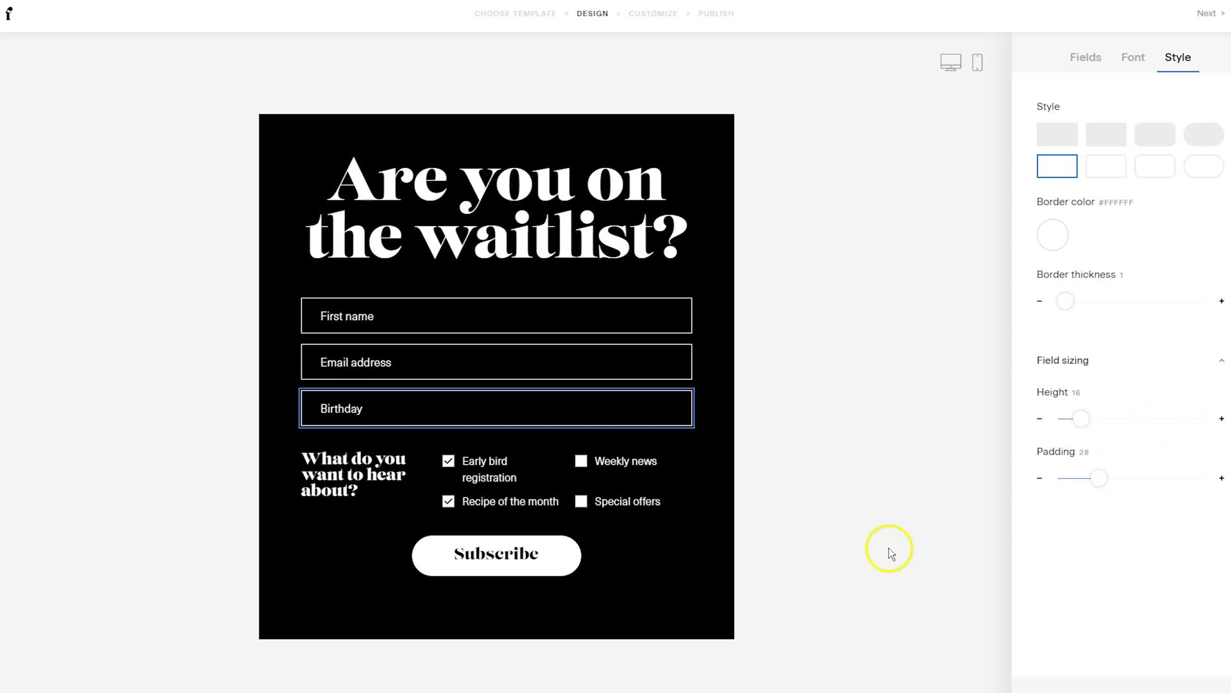
left_click(900, 526)
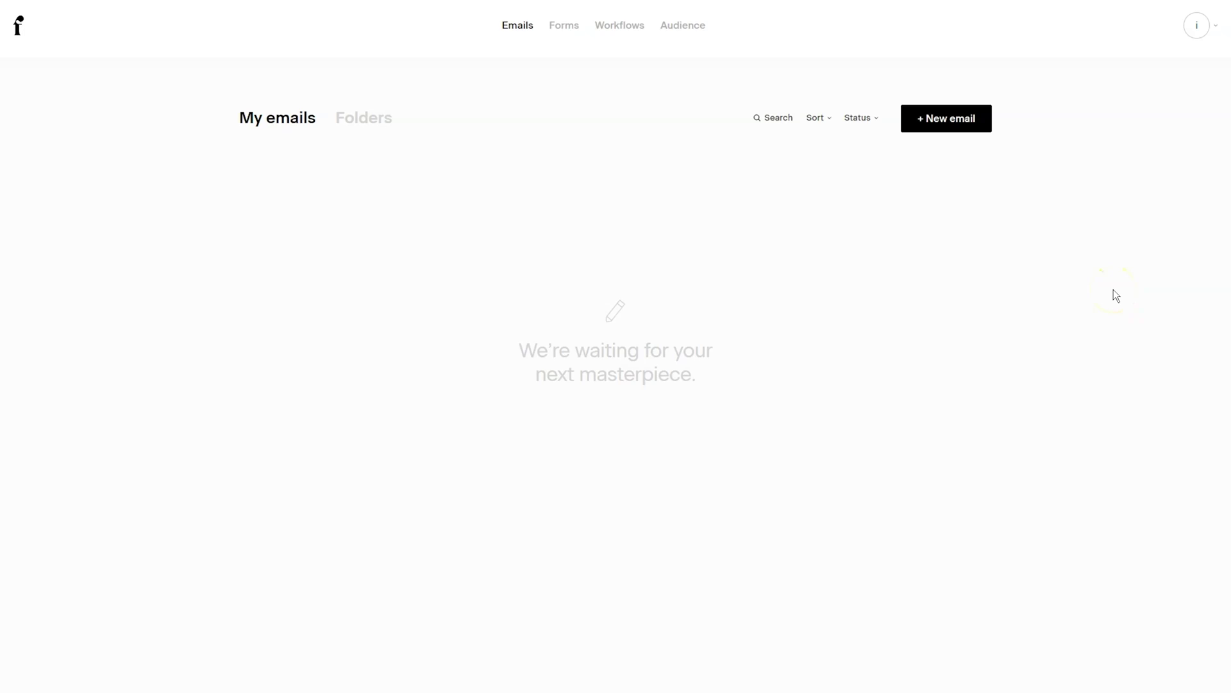
Go to Opt-in setup from the account menu and scroll to the Preferences page
left_click(1217, 42)
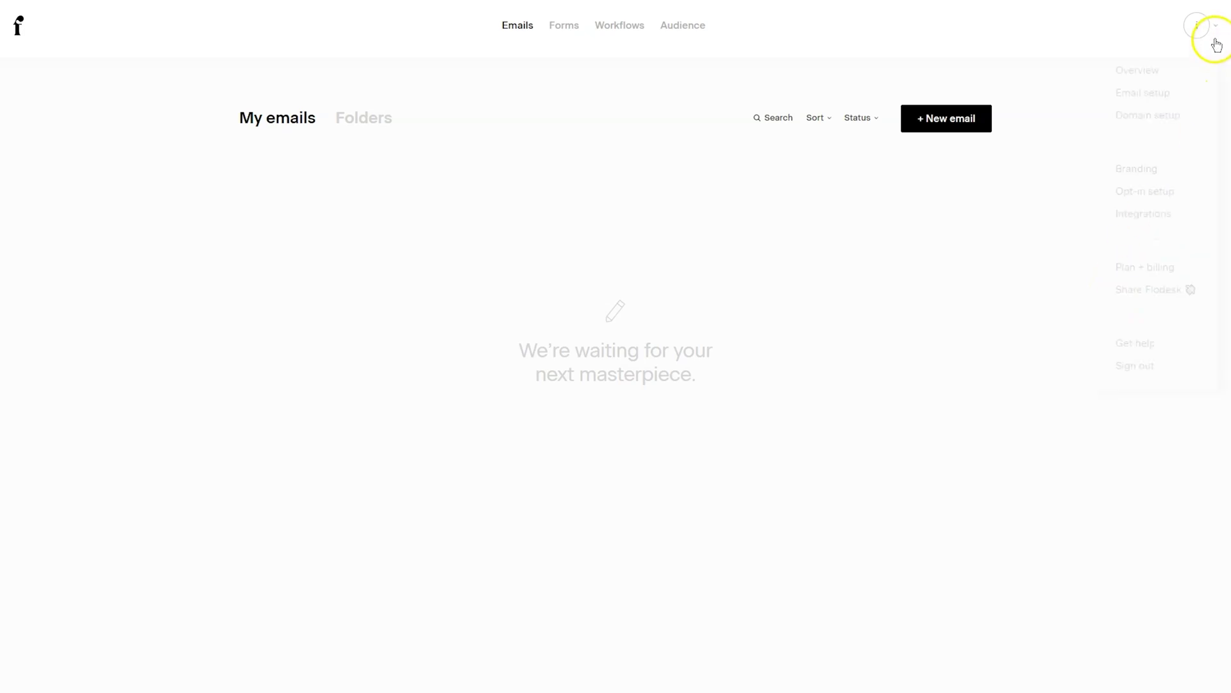
left_click(1187, 192)
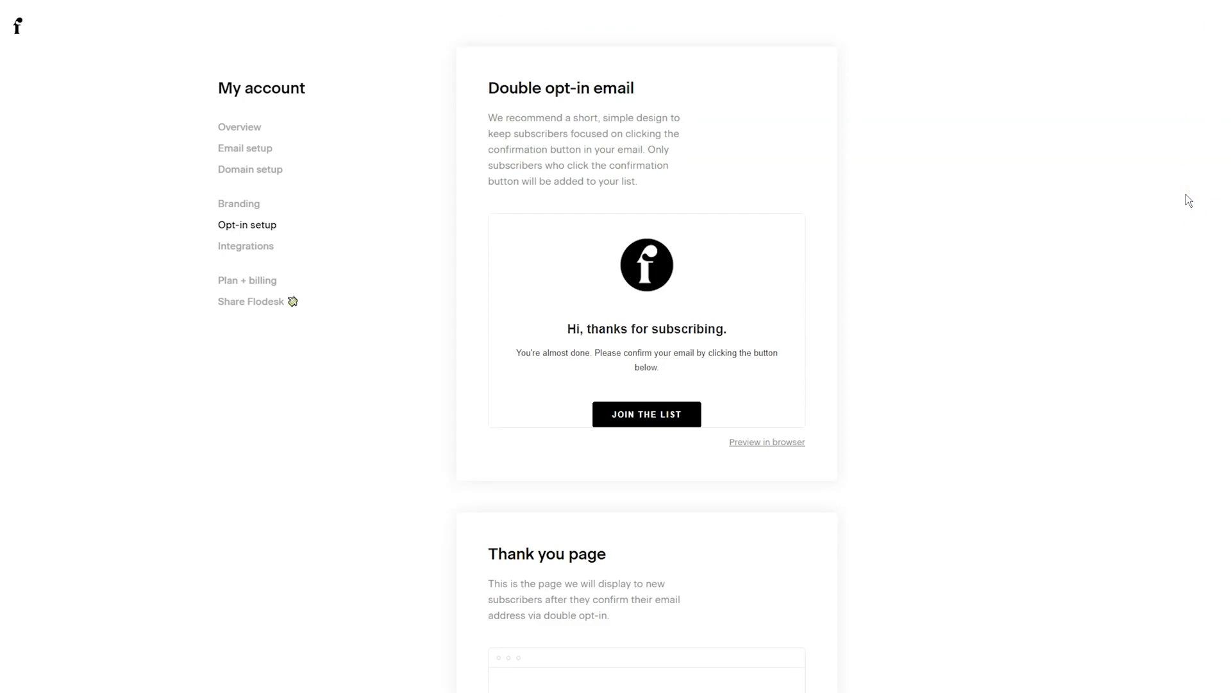
scroll(1187, 195, "down", 3)
scroll(1186, 195, "down", 9)
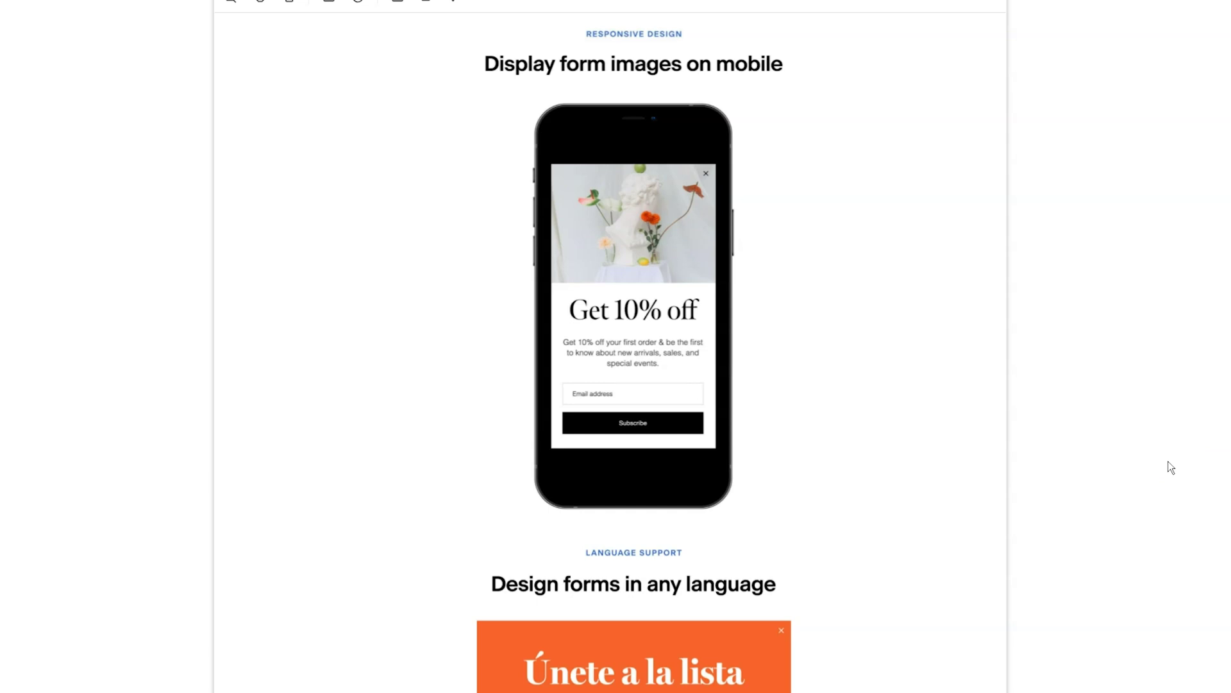
Scroll the new-features overview to the any-language and tab-key navigation sections
scroll(723, 686, "down", 2)
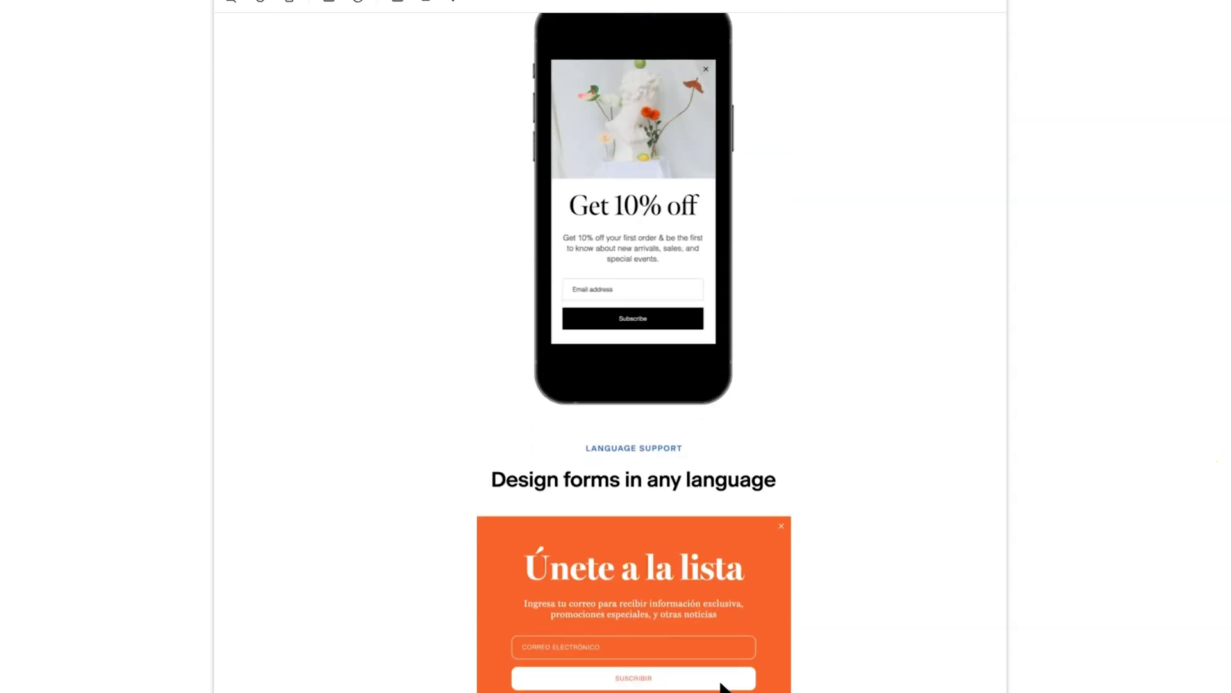
scroll(723, 687, "down", 1)
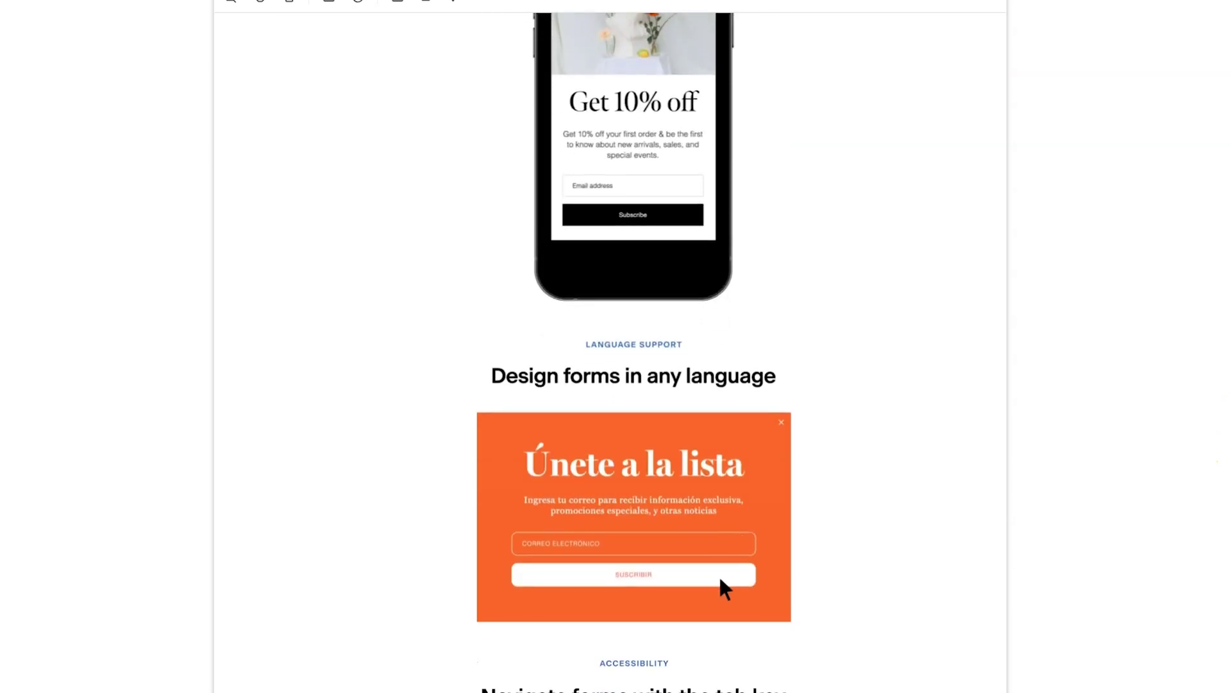